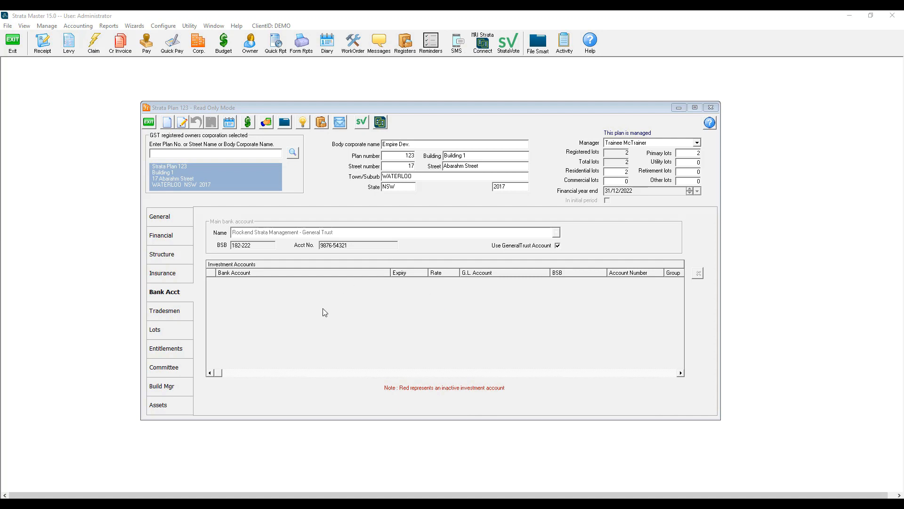
Briefly edit then undo Strata Plan 123's bank details, and go to Configure > Bank Accounts
click(186, 122)
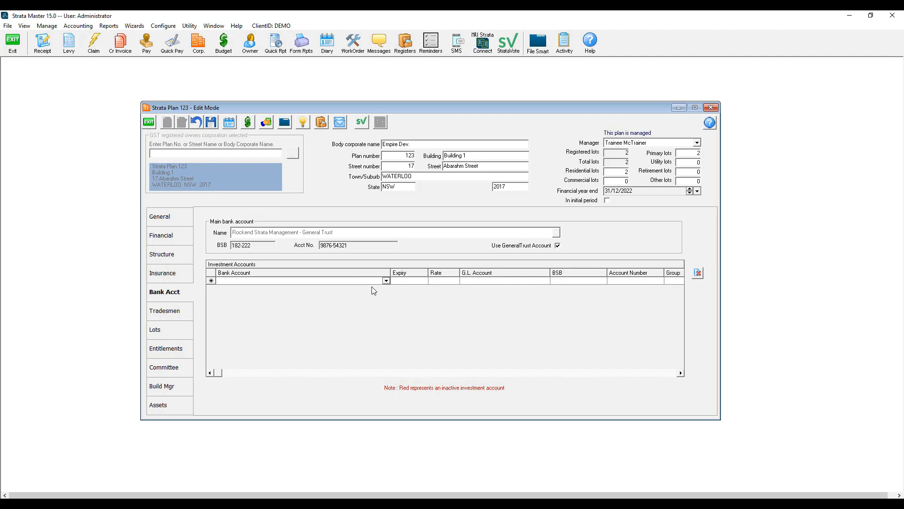
click(196, 123)
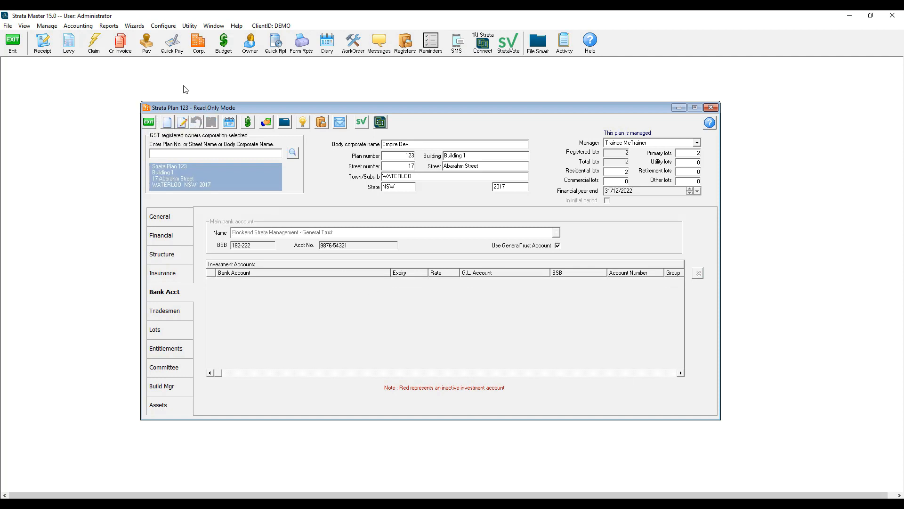
click(163, 26)
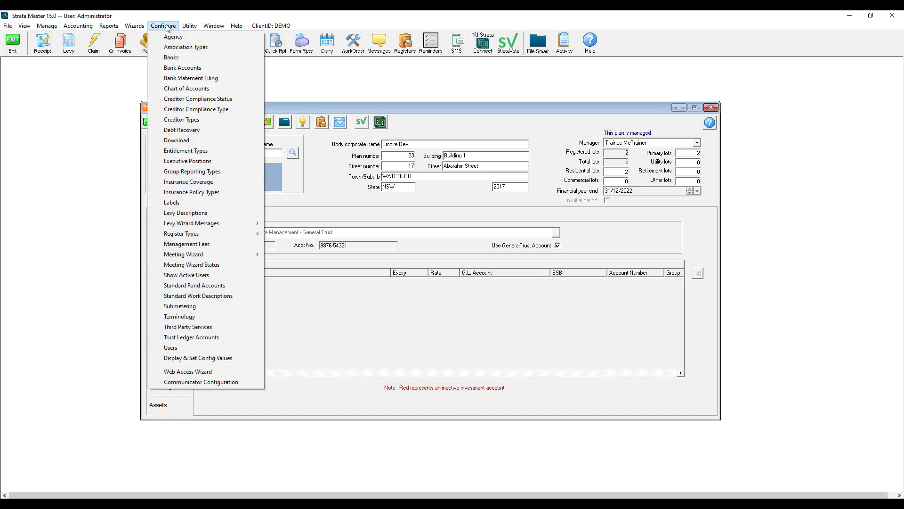
click(183, 67)
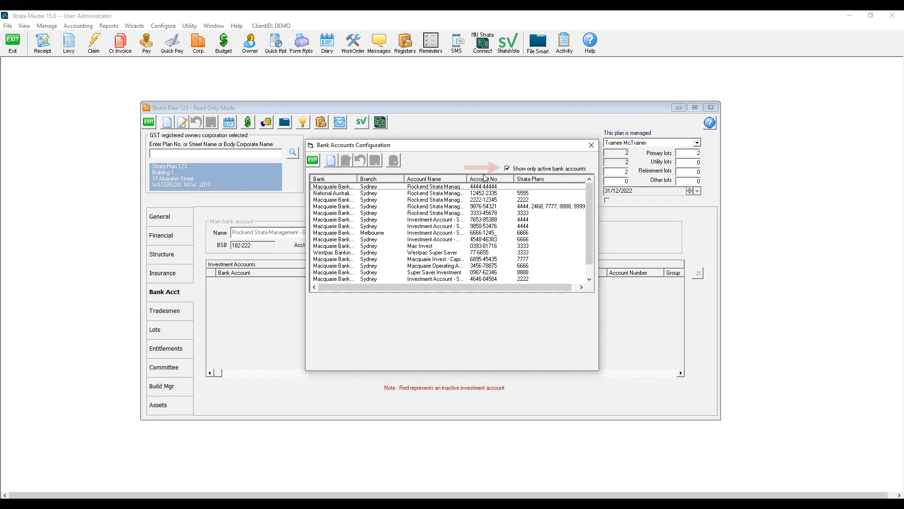
Untick 'Show only active bank accounts', sort by Strata Plans, and select the Commonwealth Term Deposit - 6 month period
click(507, 169)
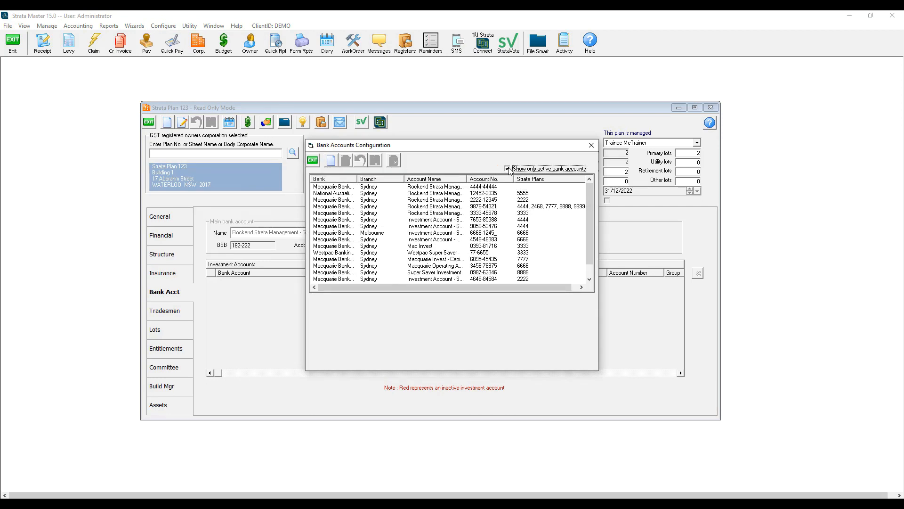
click(545, 181)
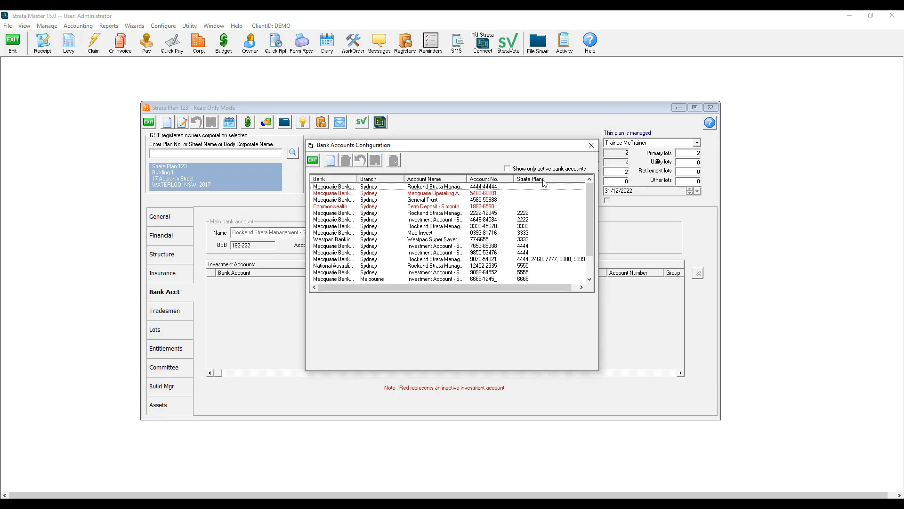
click(489, 208)
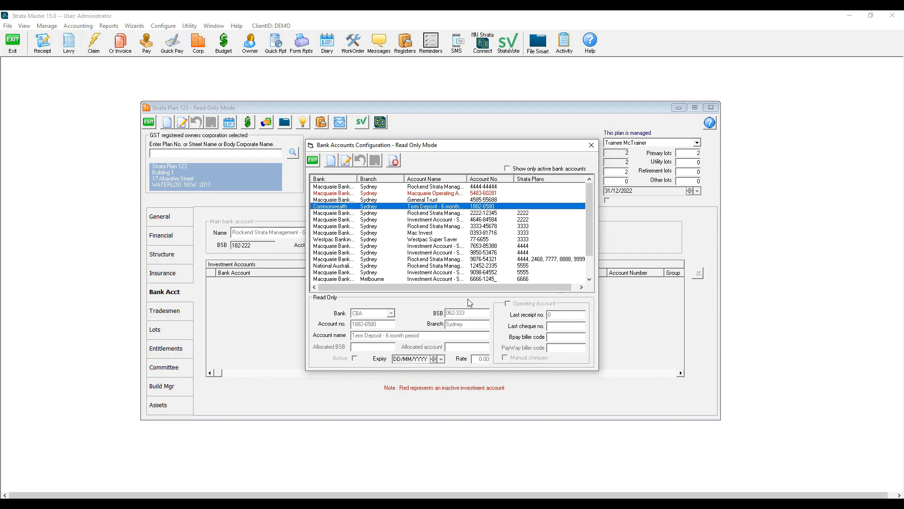
drag(497, 303, 496, 294)
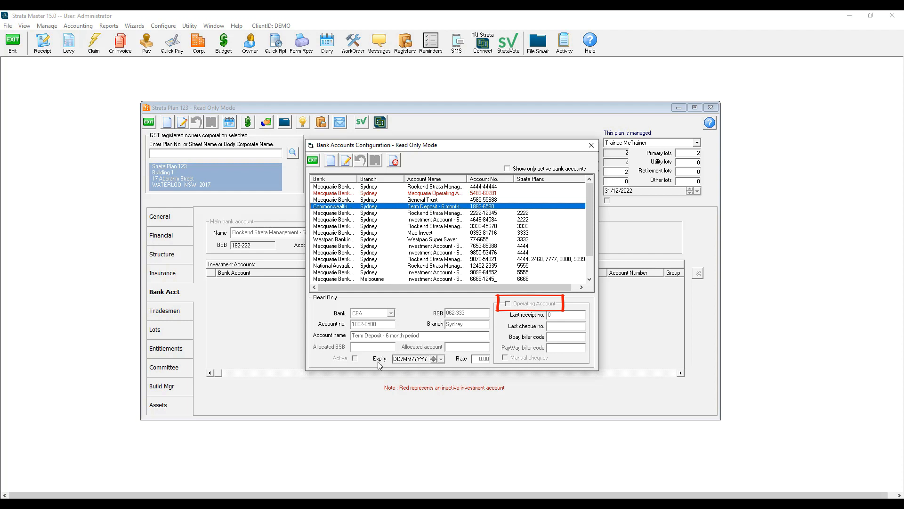
Mark the term deposit account Active, save it, and close Bank Accounts Configuration
drag(327, 349, 362, 364)
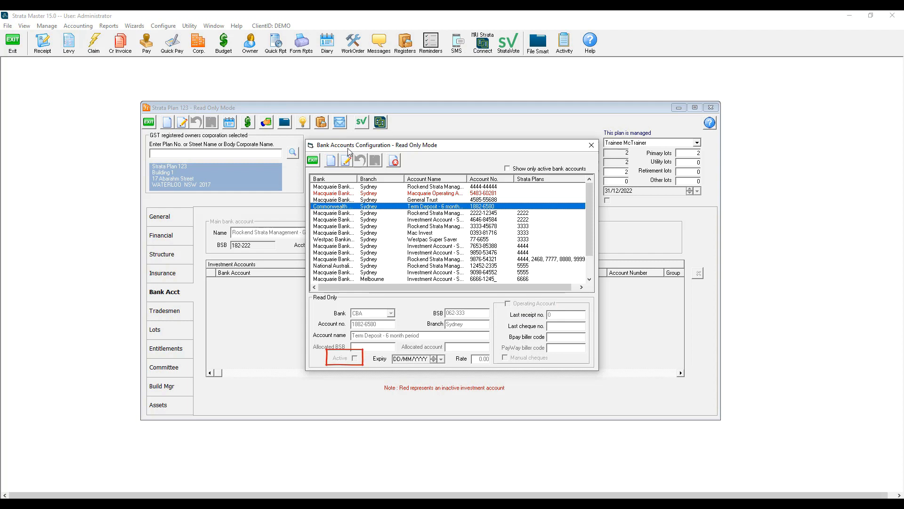
click(346, 162)
click(357, 358)
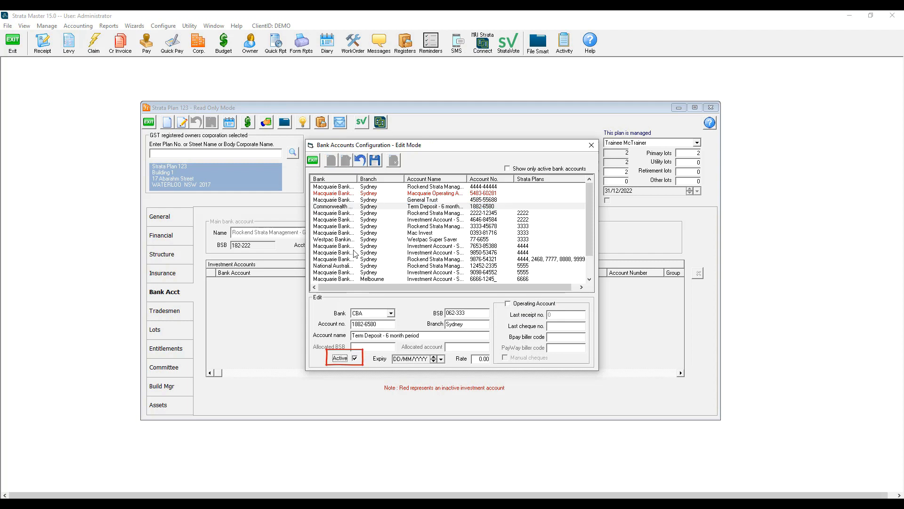
click(377, 162)
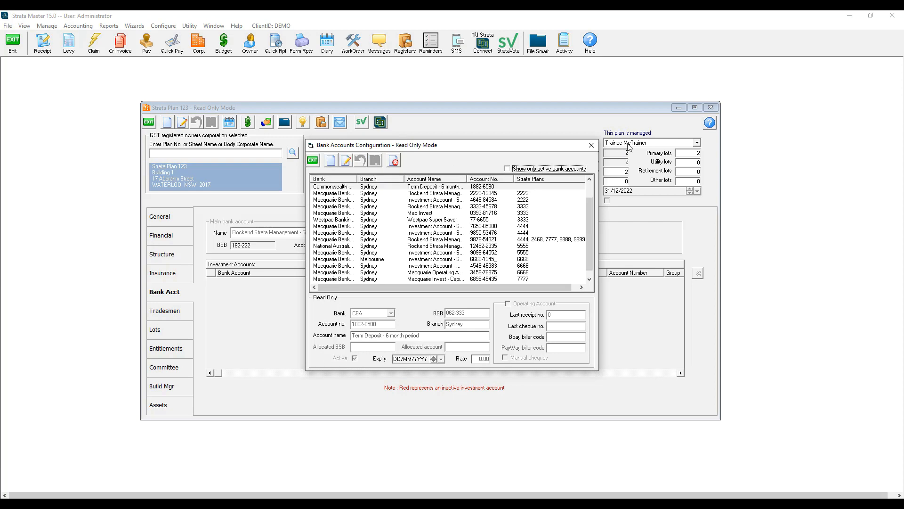
click(591, 145)
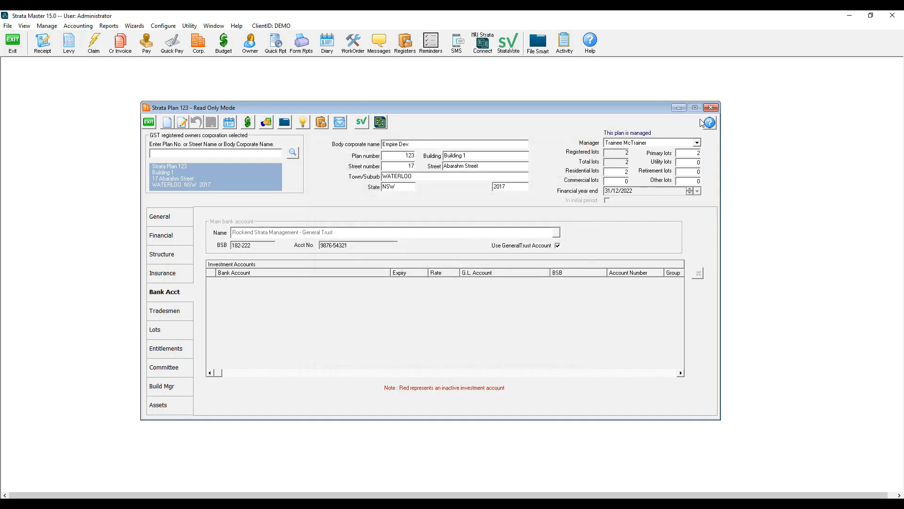
Reopen Strata Plan 123's Bank Acct details in edit mode and list the investment Bank Account choices, now including the CBA term deposit
click(711, 108)
click(201, 45)
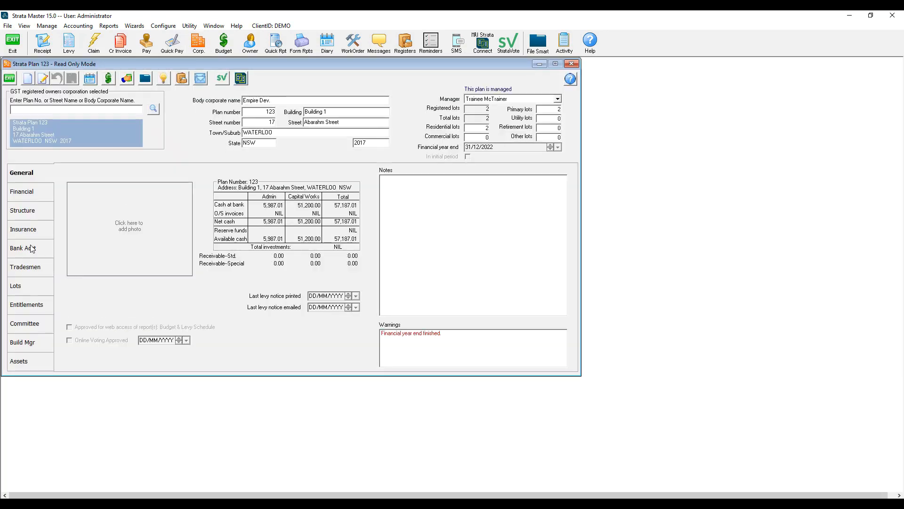
click(28, 249)
click(43, 77)
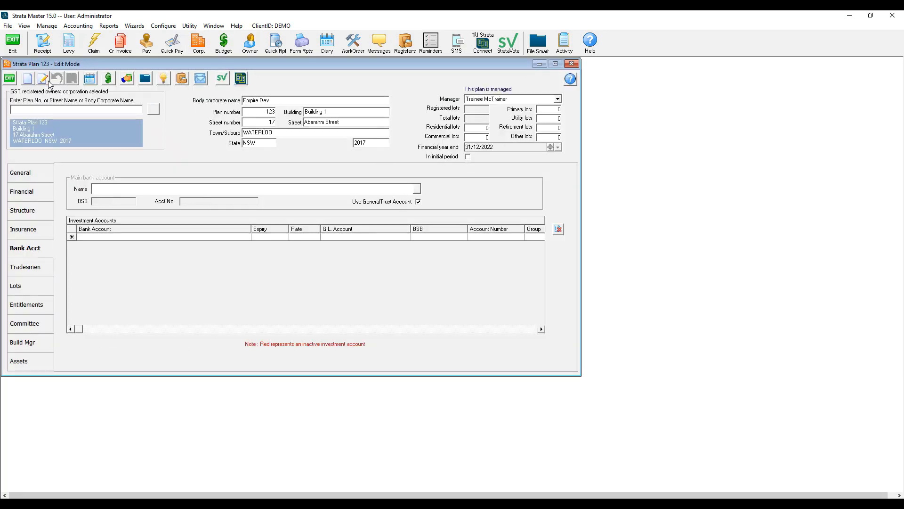
click(243, 237)
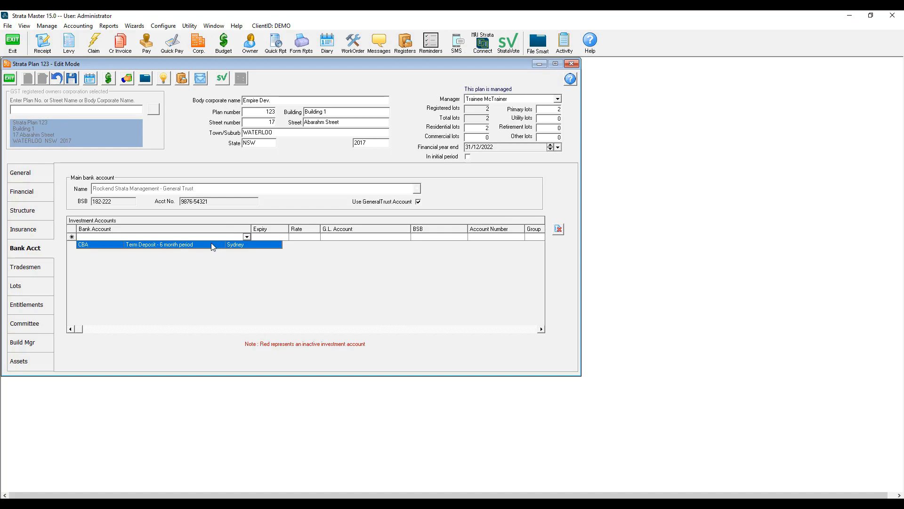